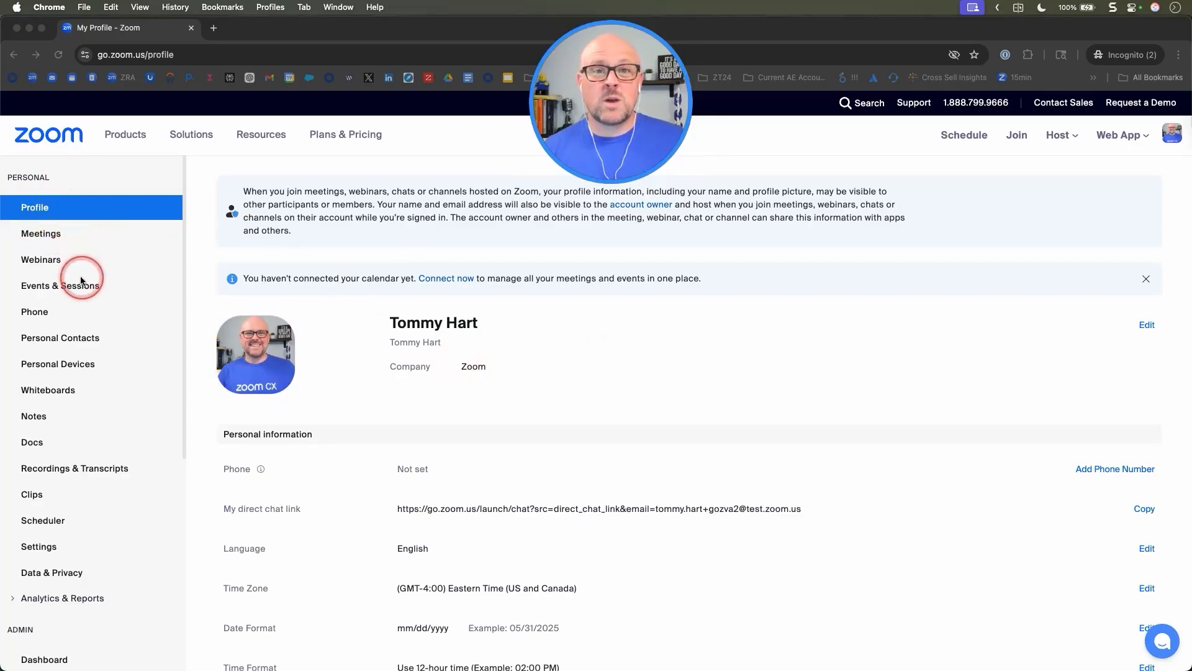
Open the Knowledge (CX) section of AI Studio in the admin settings.
scroll(76, 365, down, 5)
scroll(76, 372, down, 4)
scroll(85, 483, down, 2)
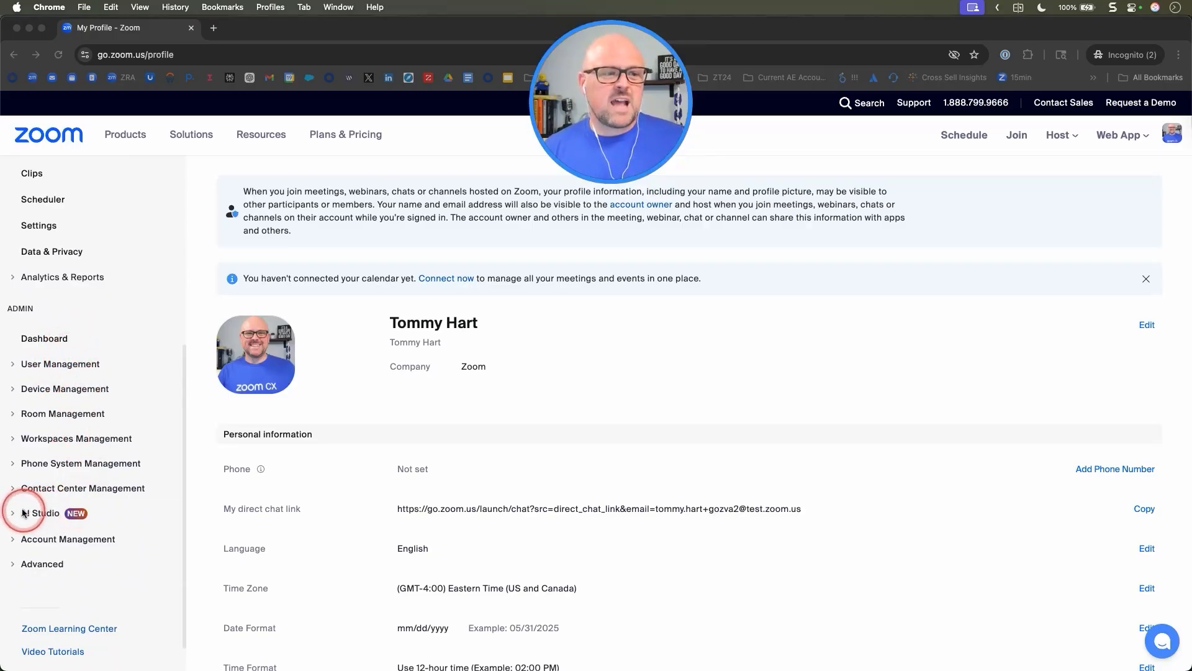
click(70, 517)
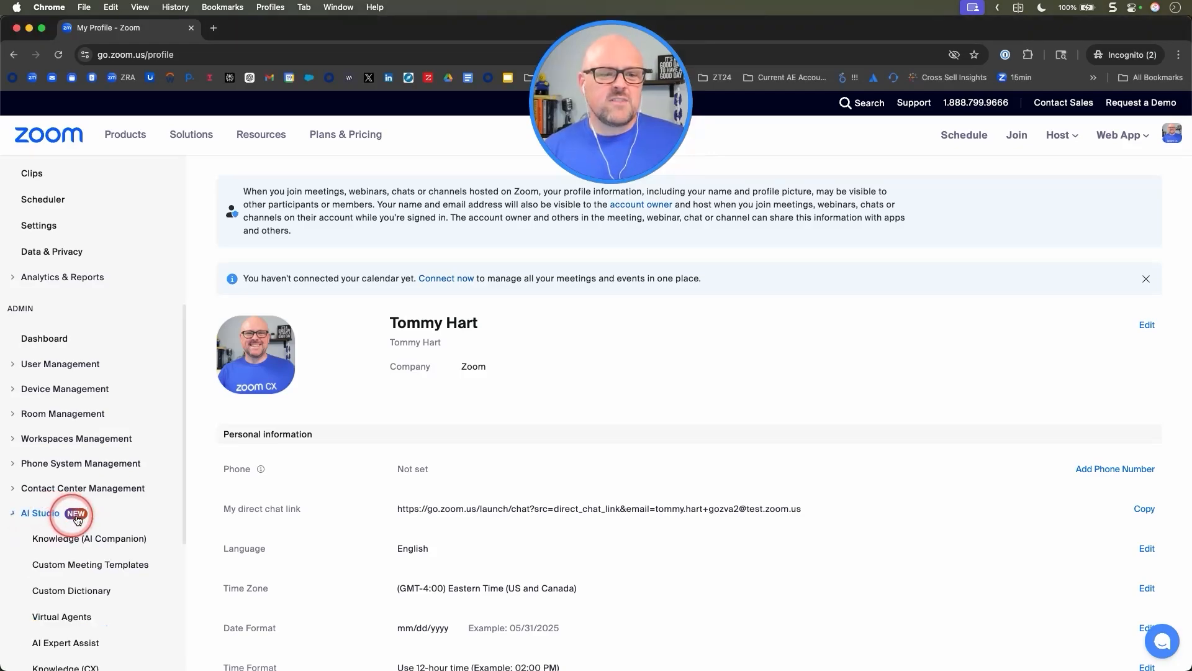
scroll(81, 541, down, 1)
scroll(84, 543, down, 4)
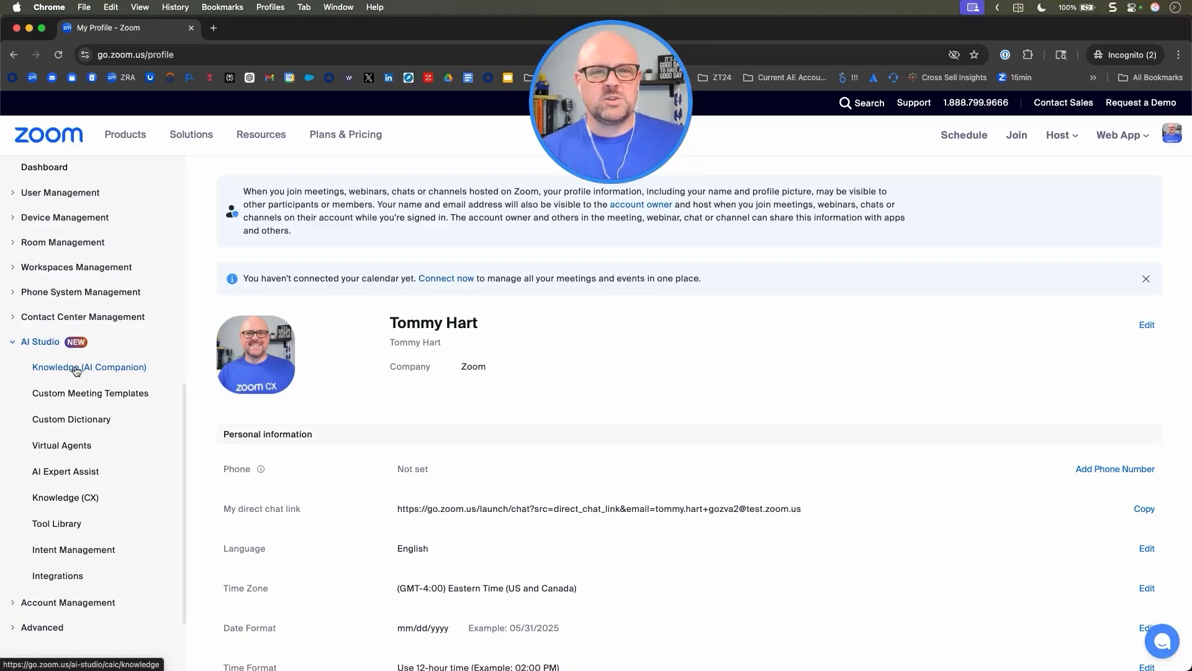
click(72, 496)
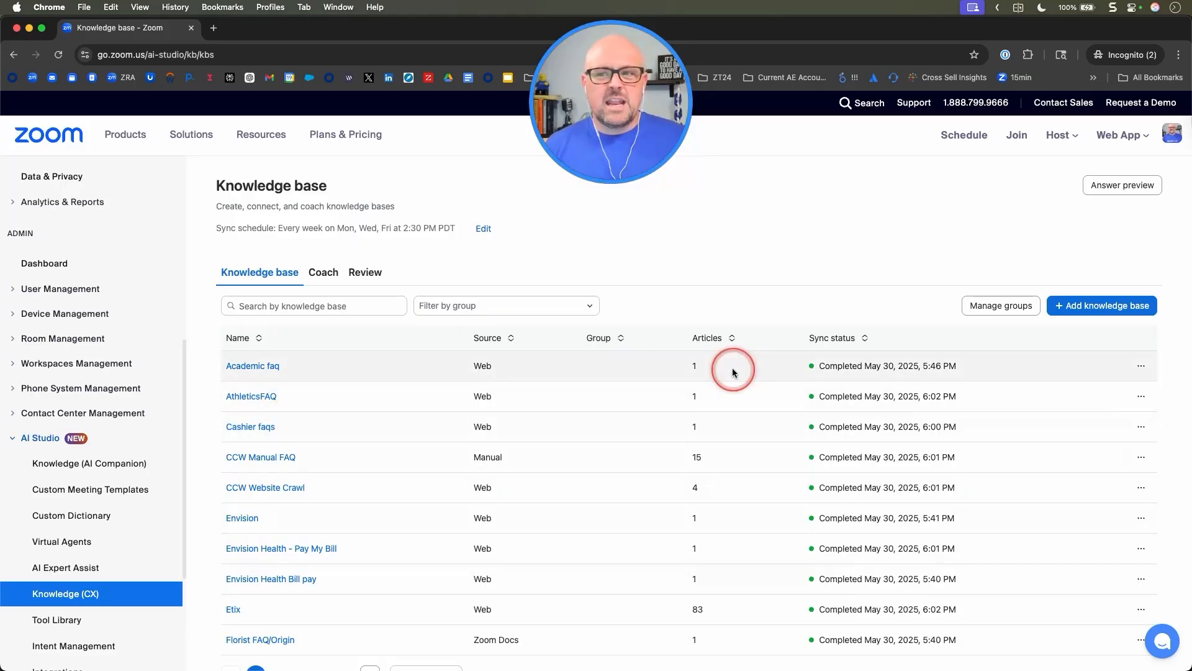
Start adding a new knowledge base of the integration type, with Zoom Docs as its source.
click(1103, 306)
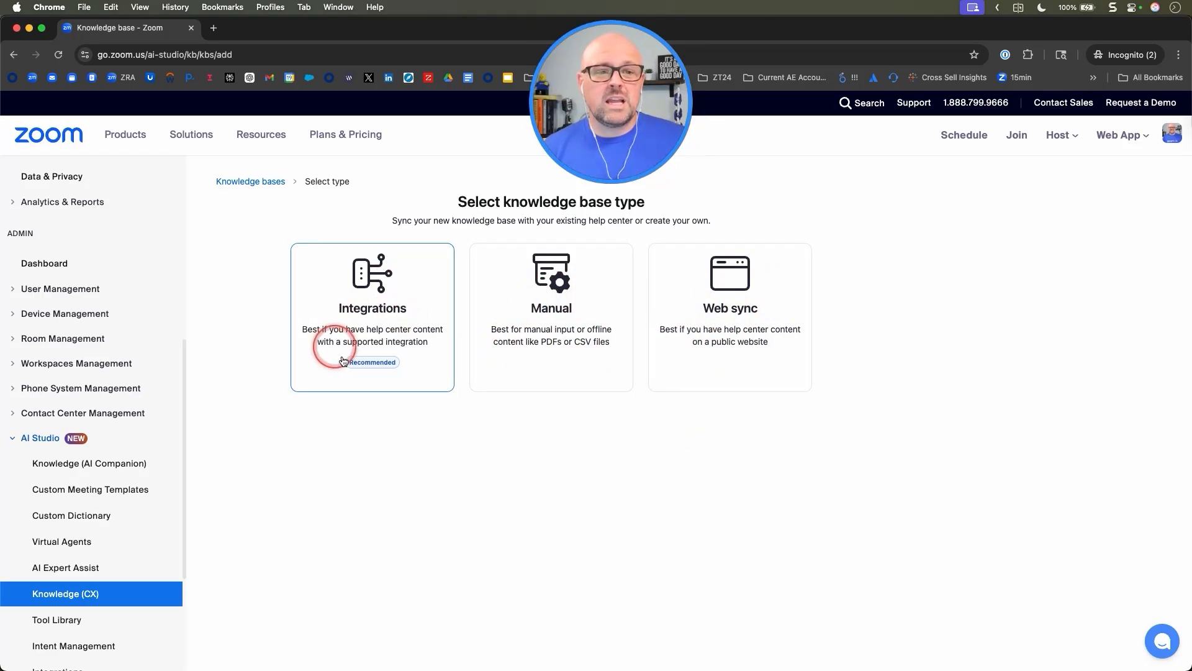
click(348, 307)
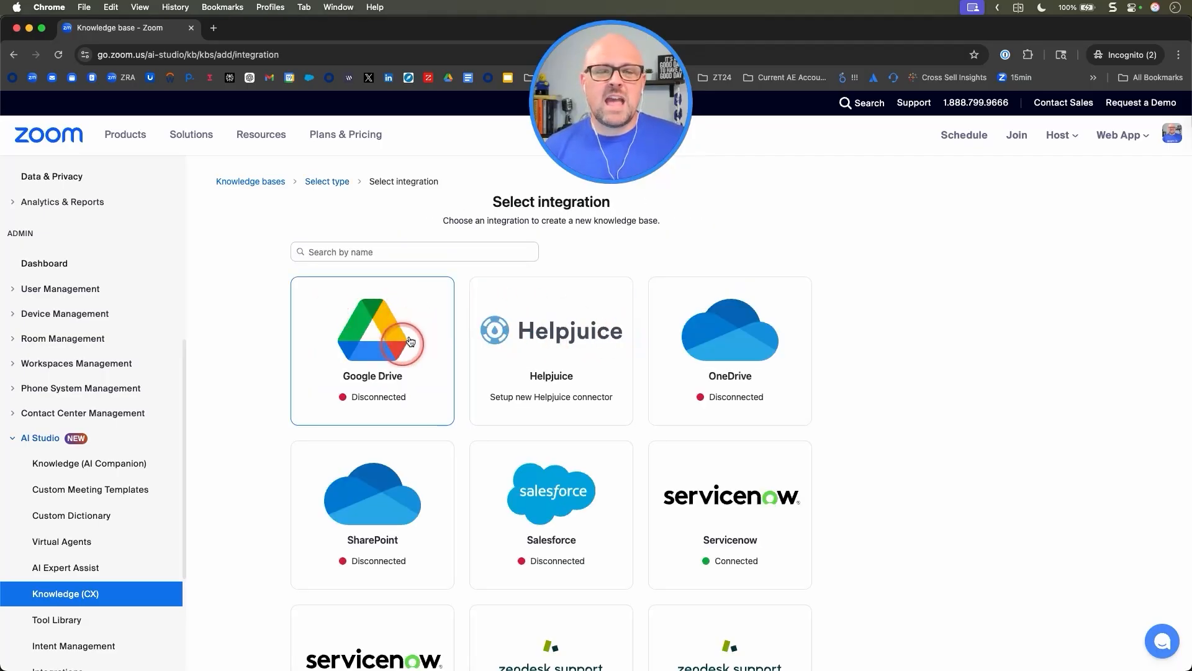
scroll(510, 423, down, 5)
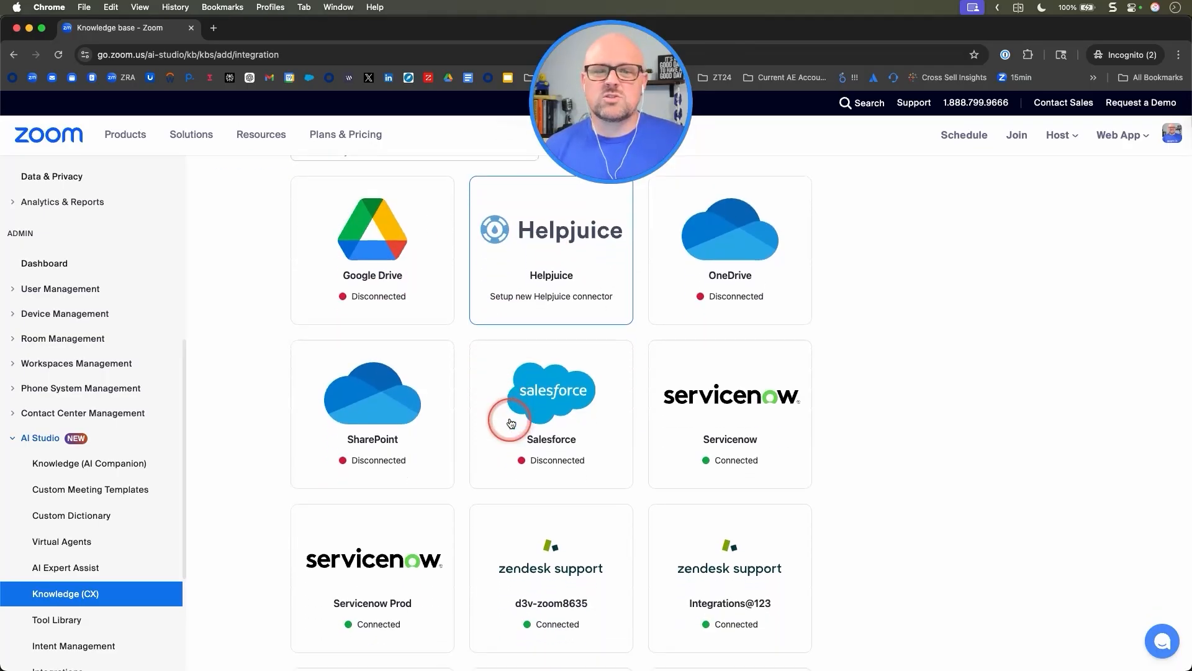
scroll(583, 426, down, 4)
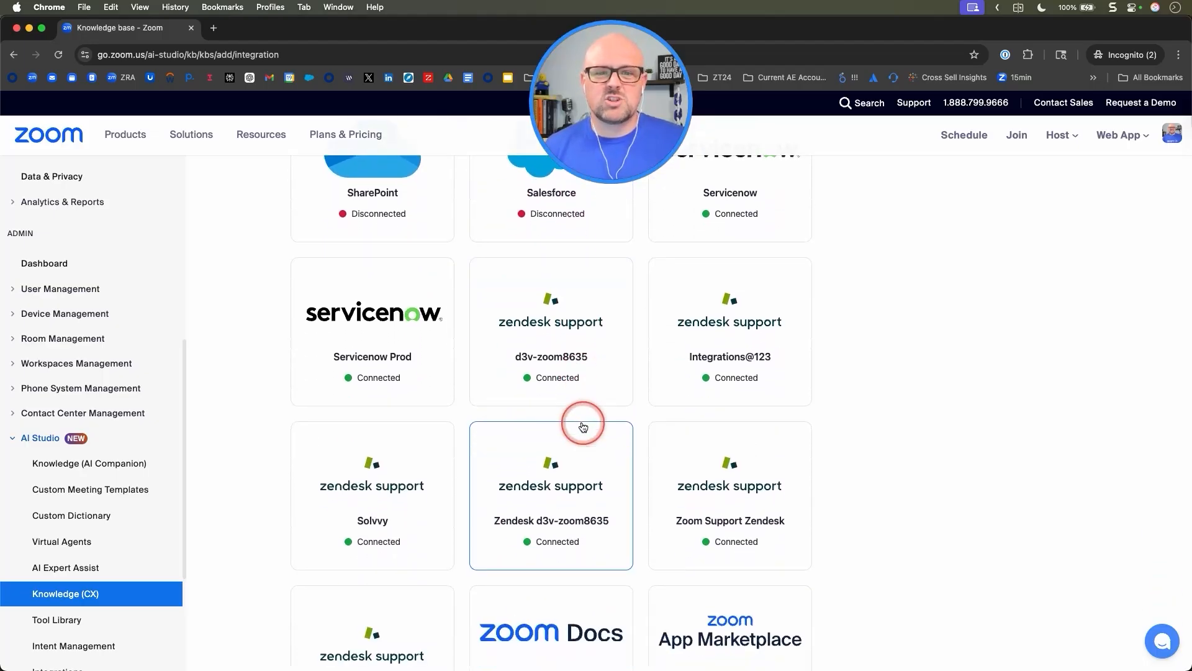
scroll(582, 426, down, 1)
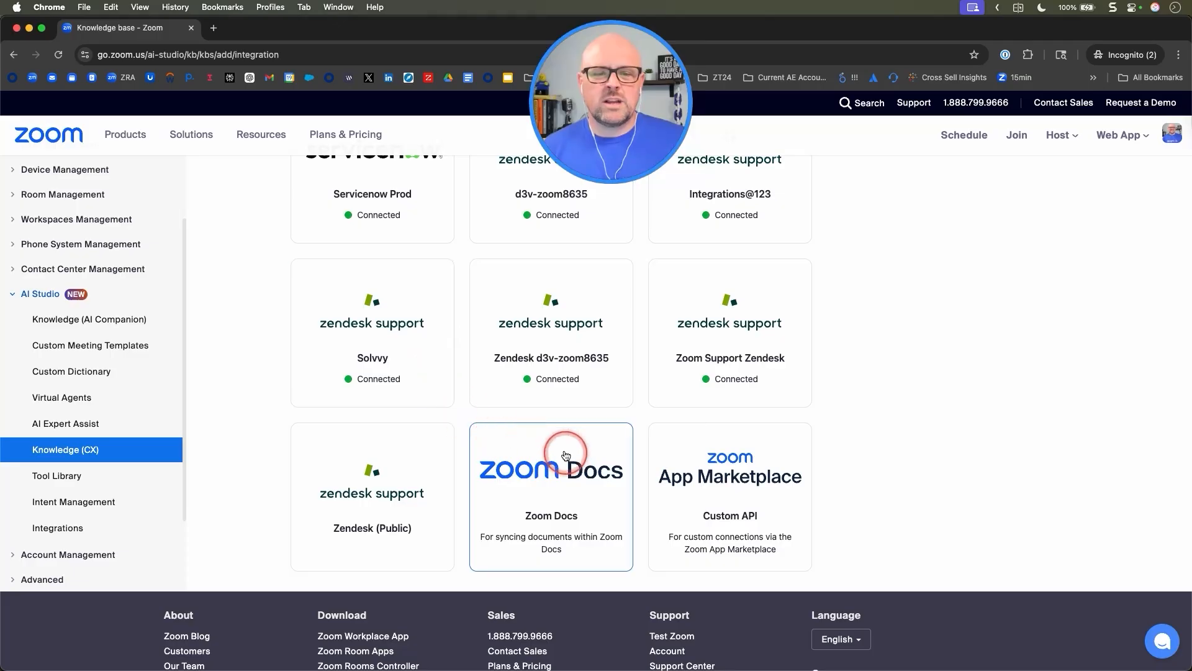
scroll(578, 394, down, 1)
click(512, 404)
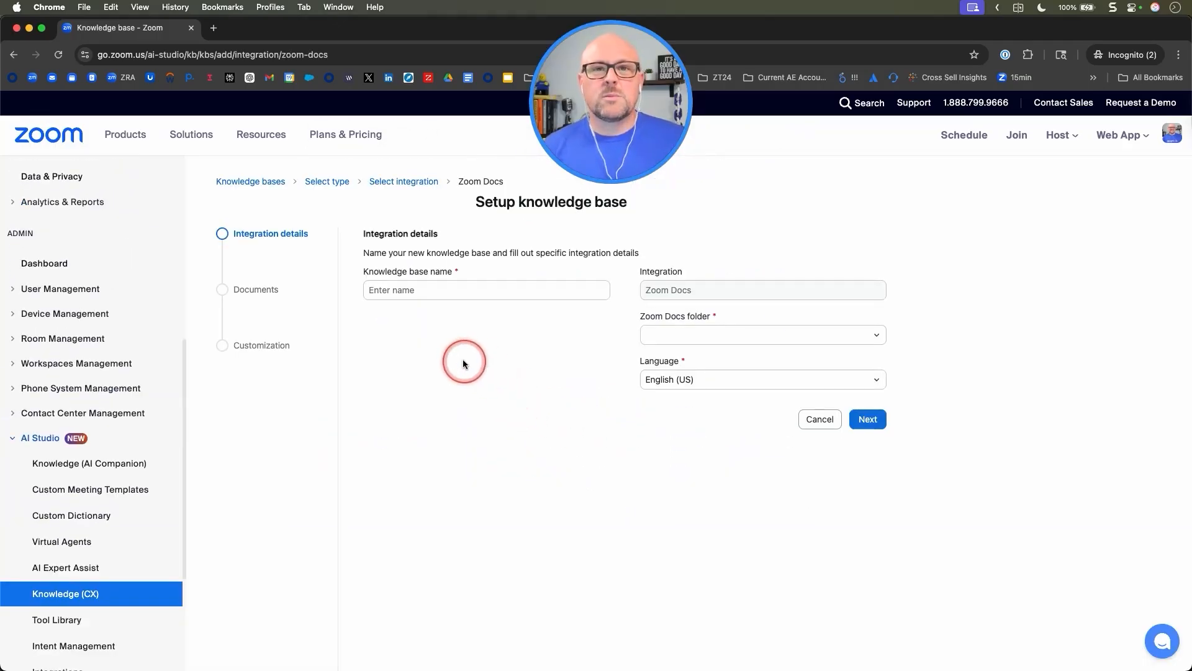
Name the knowledge base "Pitmaster Pete FAQ", choose the My docs folder, and continue to the document selection.
click(405, 291)
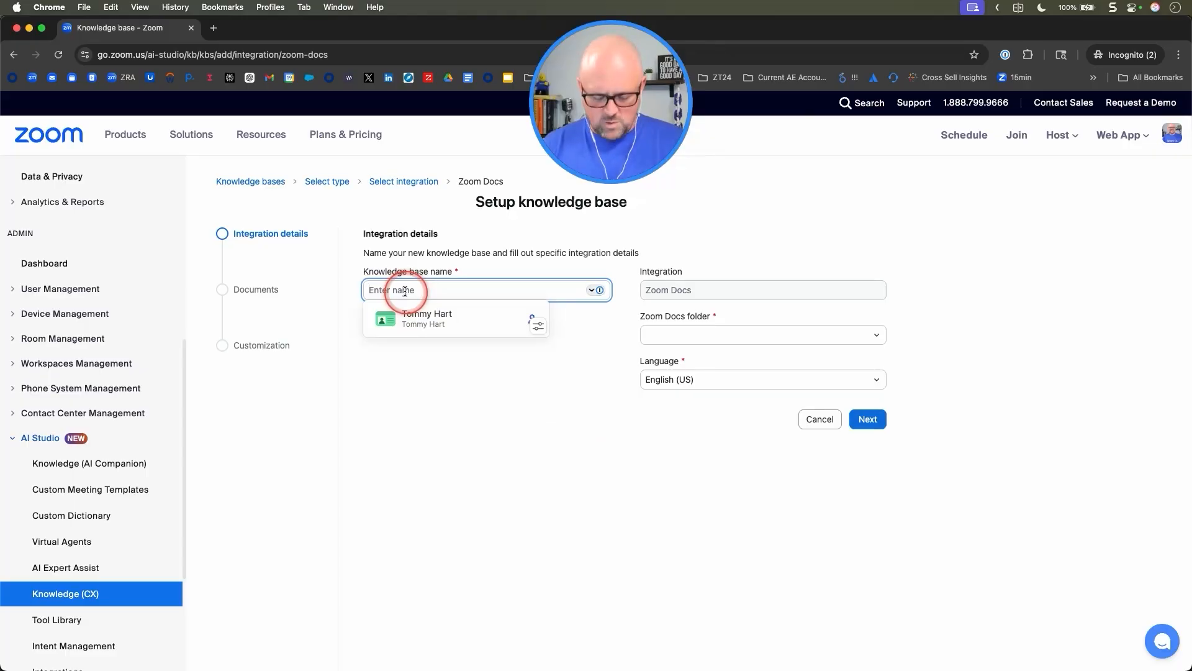
text(Pitmaster Pete FAQ)
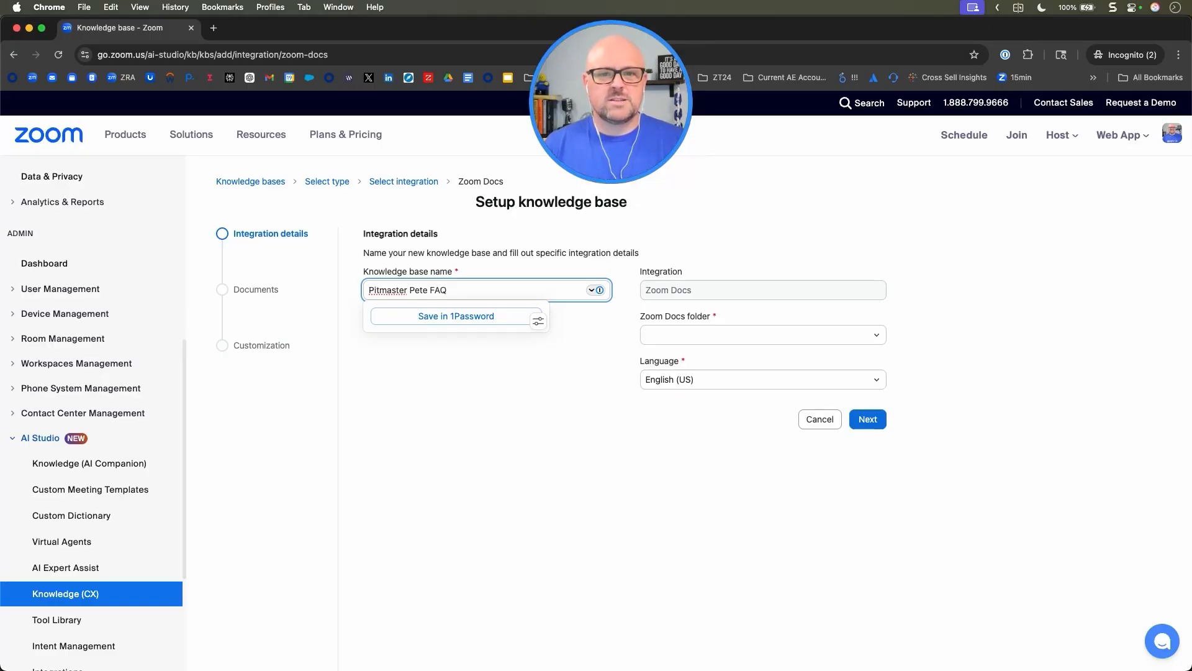
click(760, 335)
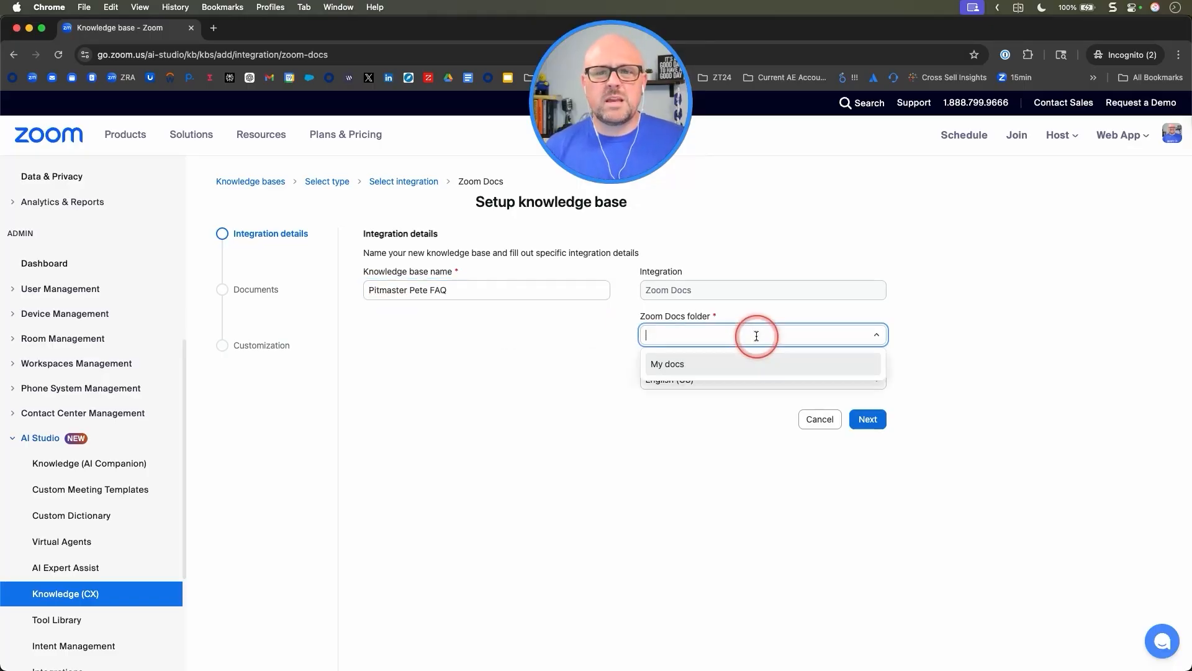
click(707, 361)
click(867, 423)
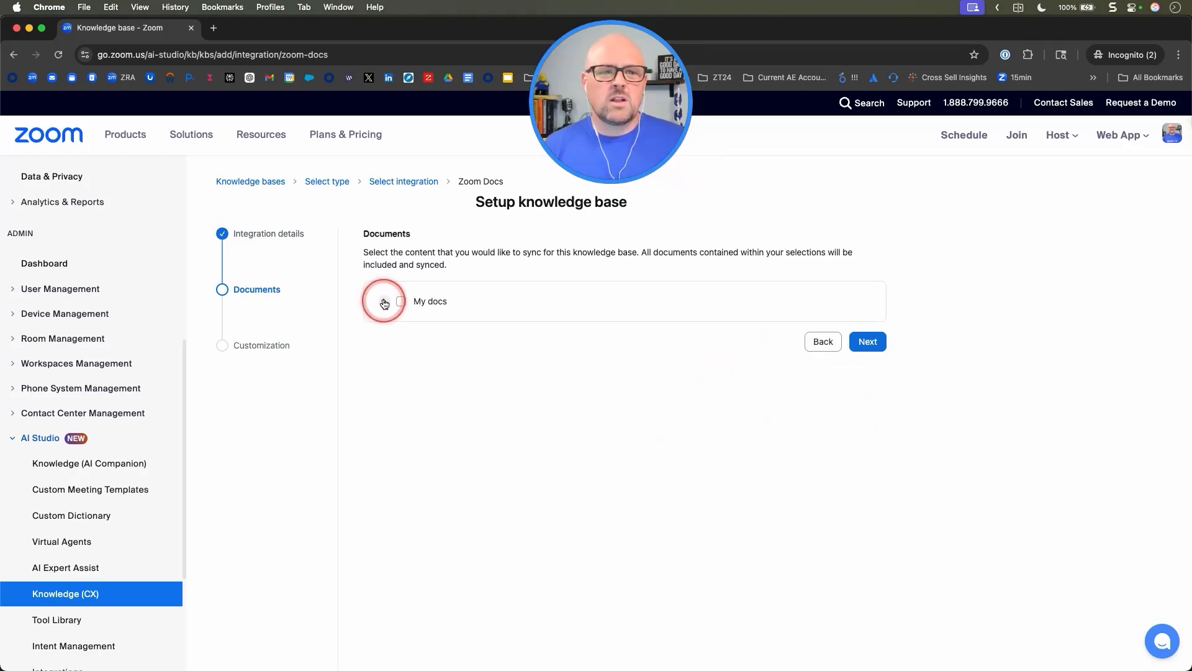
Select only the Grillmaster FAQ/Origin document for syncing, then create the knowledge base with the default customization and view it.
click(403, 301)
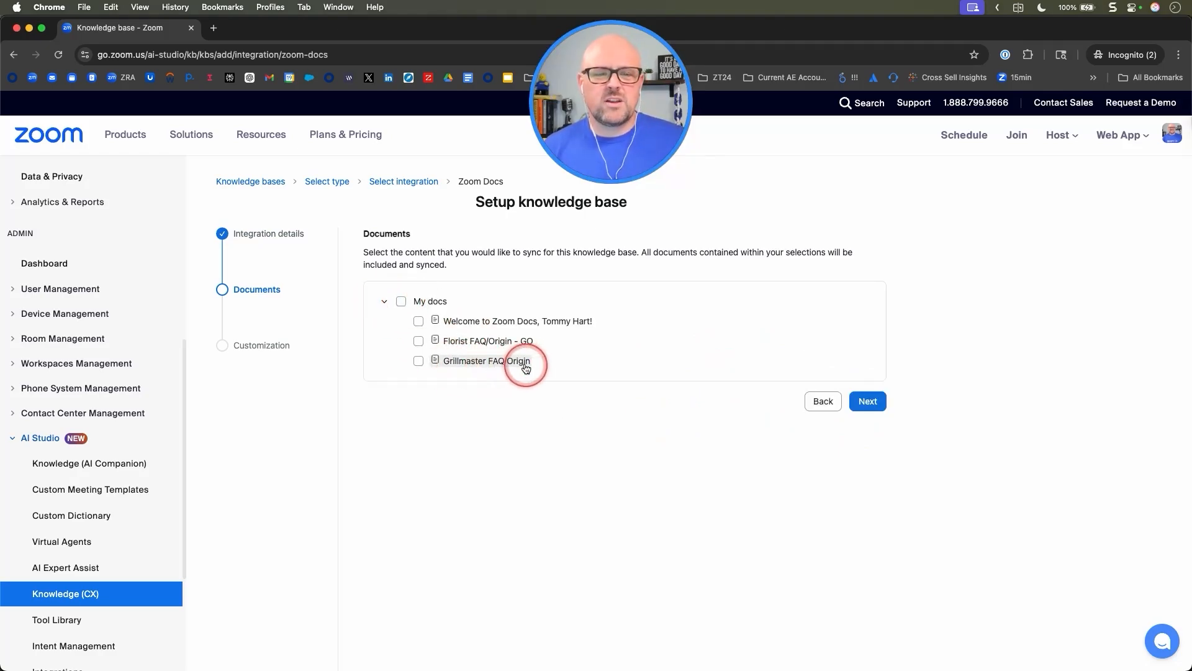
click(418, 361)
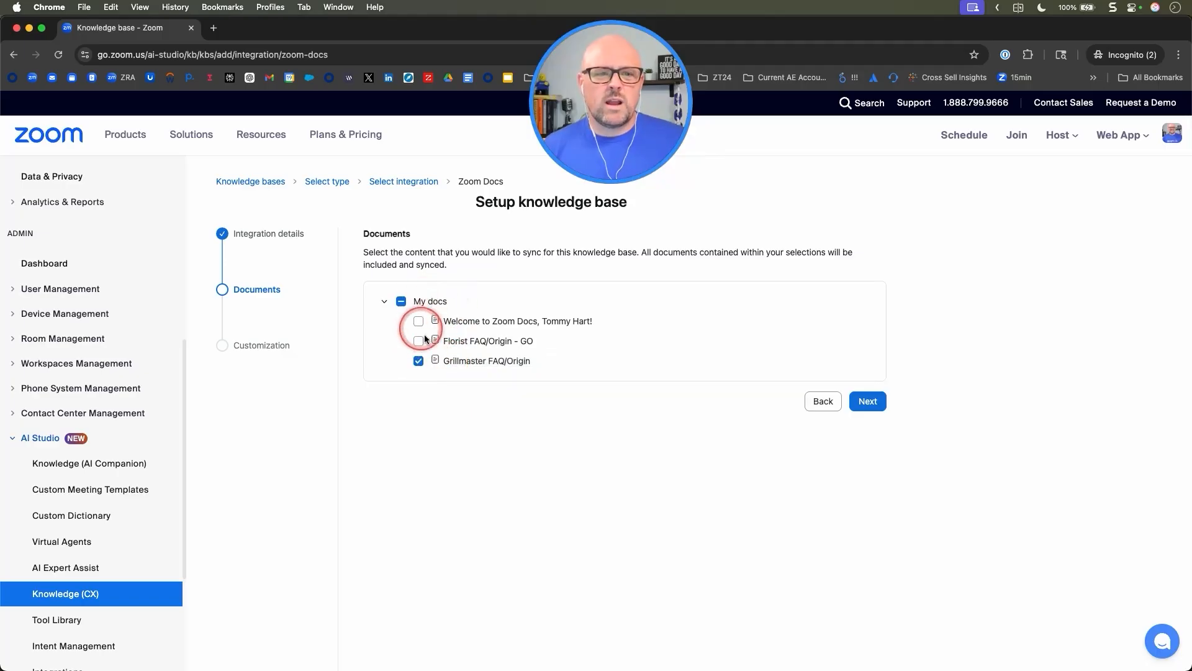
click(869, 402)
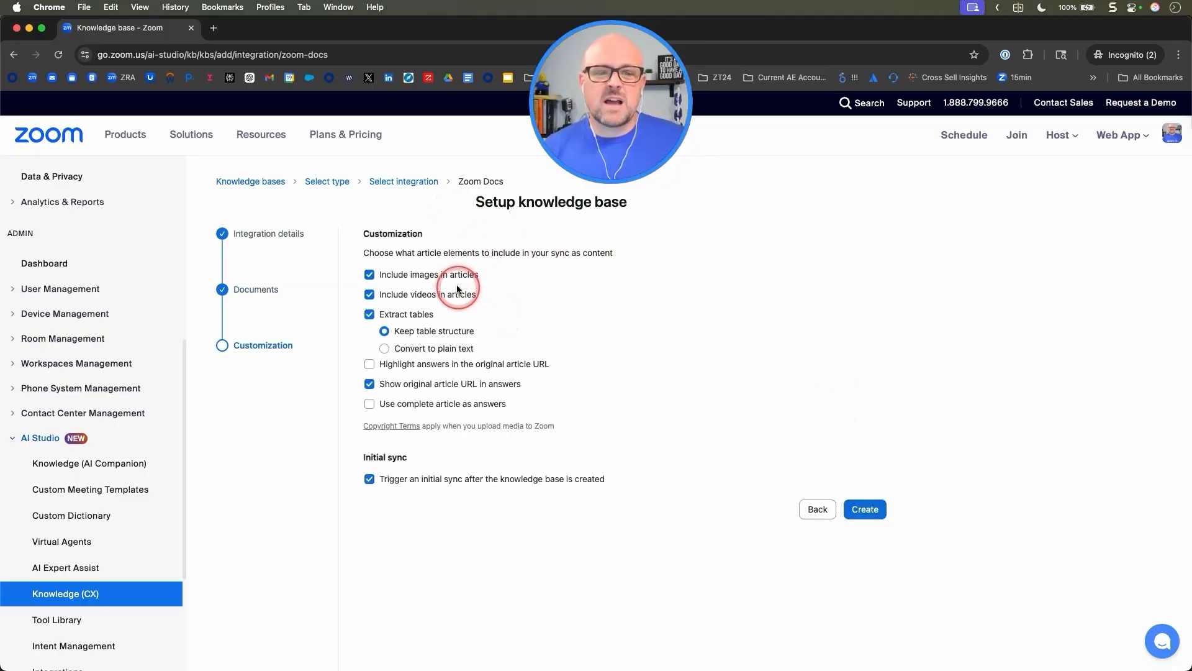
click(872, 510)
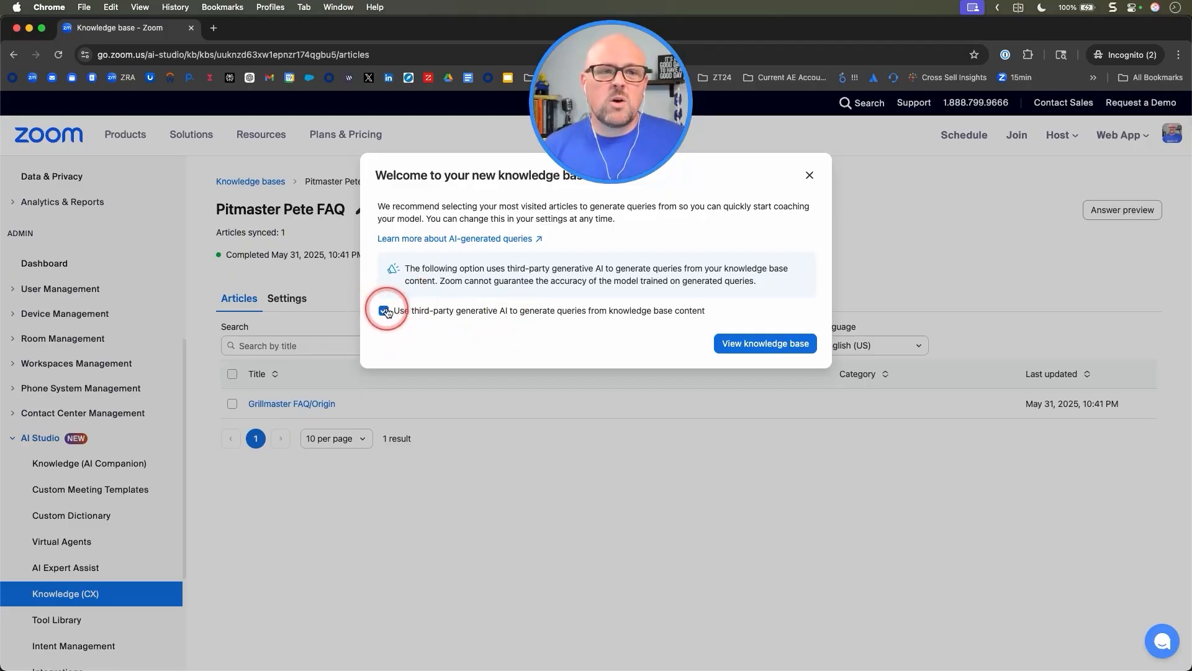
click(758, 343)
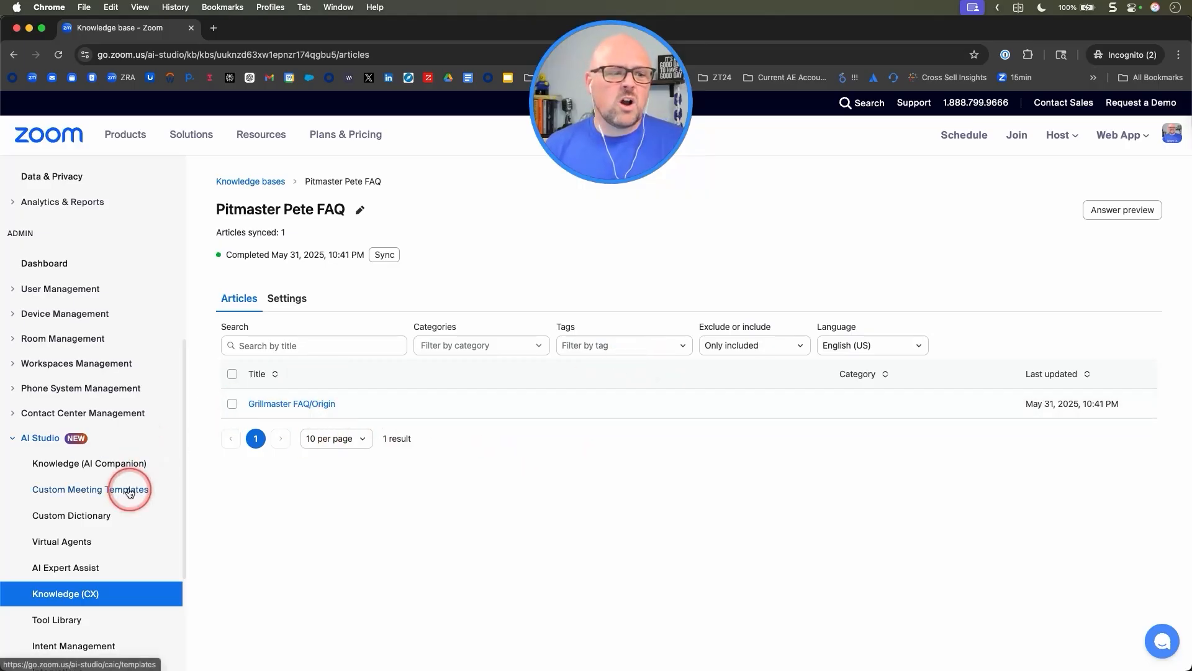
Start creating a voice agent in the Virtual Agents section and name it "Pitmaster Pete".
click(59, 542)
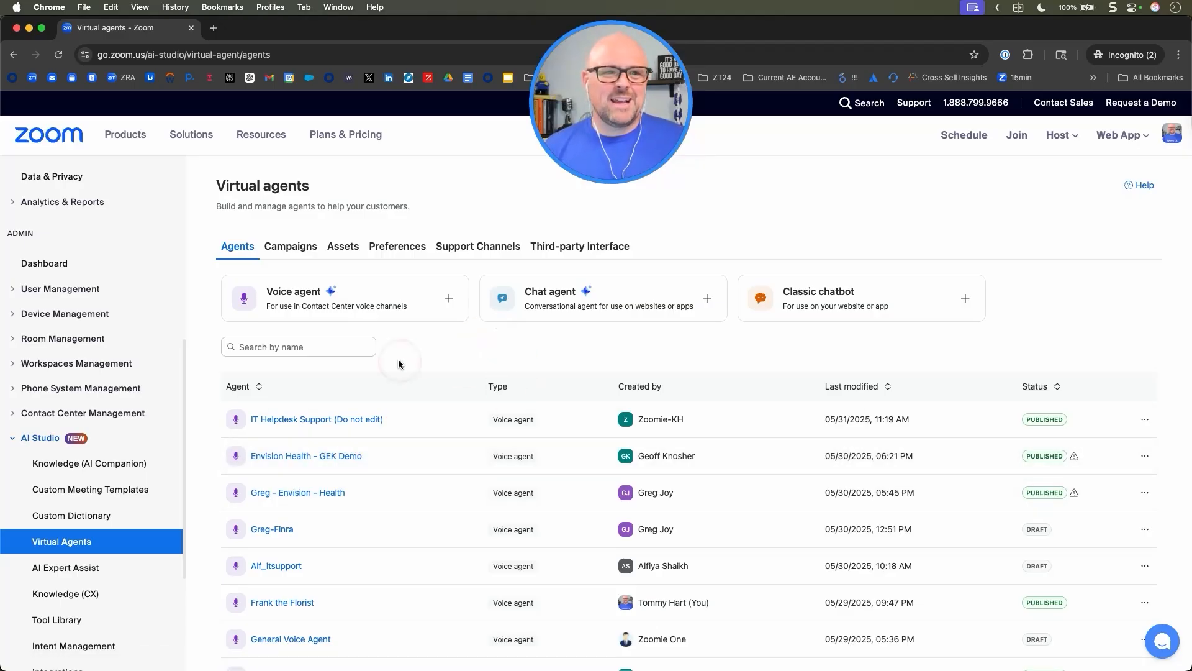
click(316, 299)
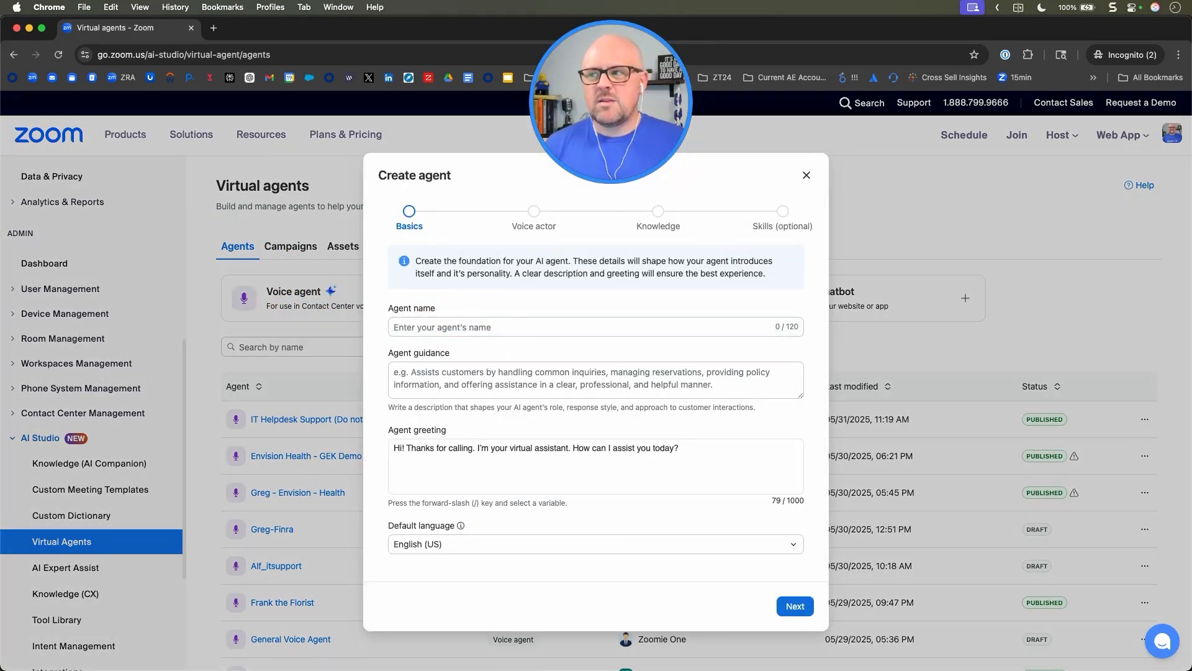
click(511, 327)
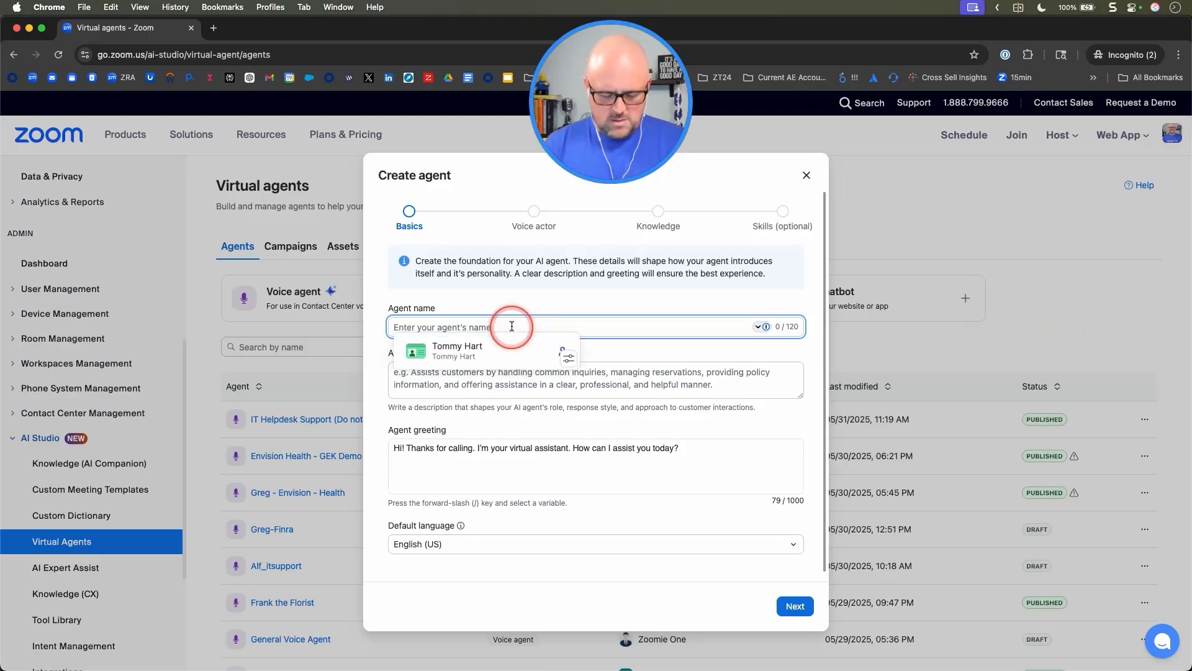
text(Pitmaster Pete)
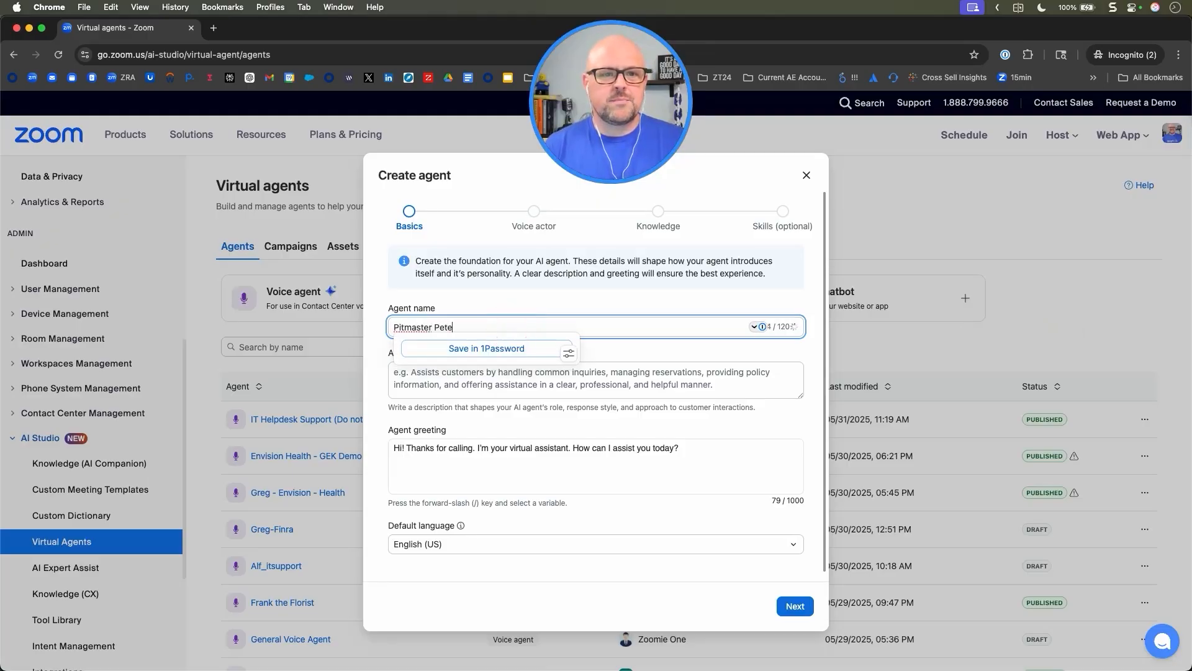
Paste the agent guidance describing a professional, friendly outdoor-goods expert with southern charm who relies on the knowledge base, and enlarge the field.
click(640, 382)
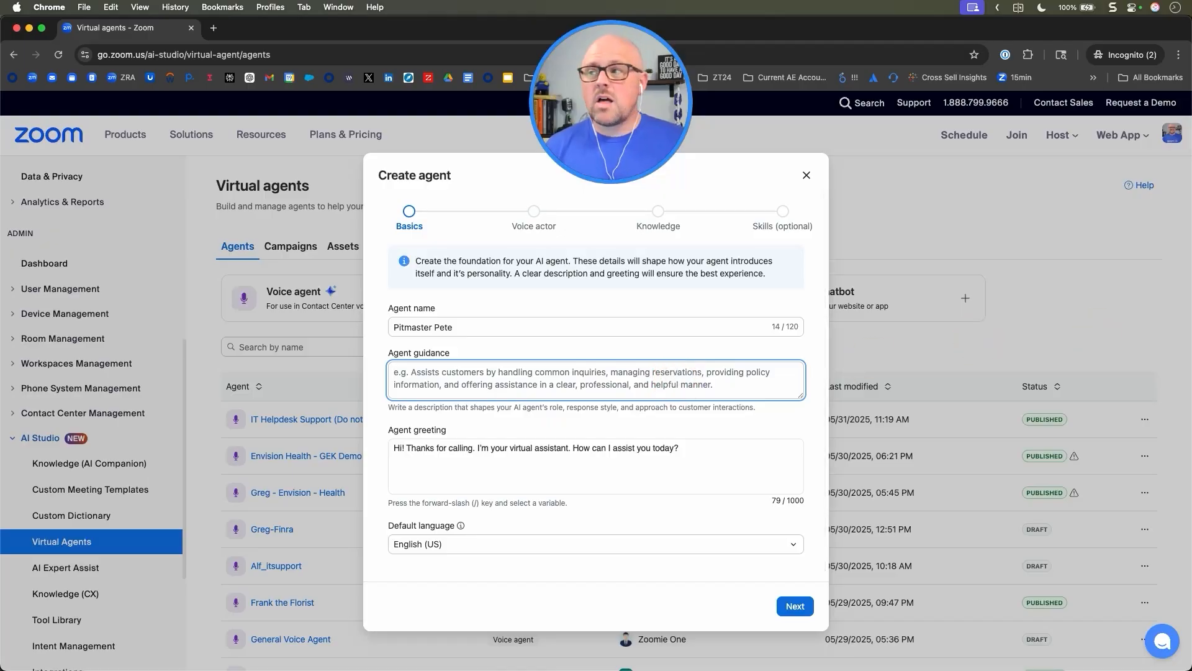
click(497, 373)
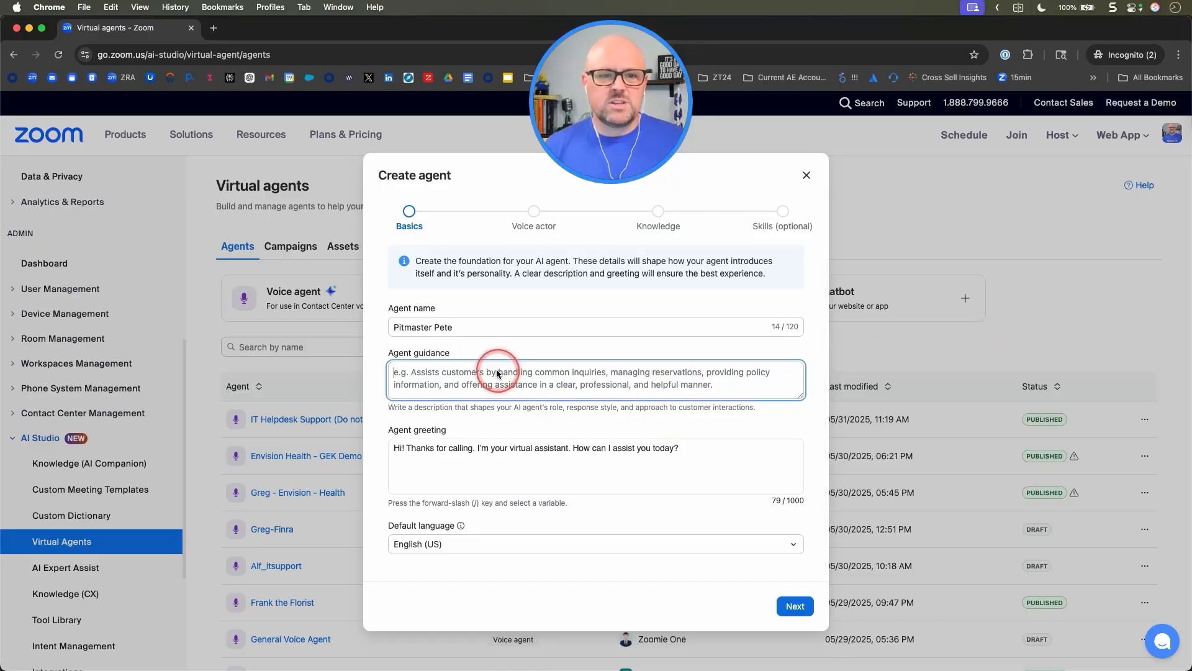
key(super+v)
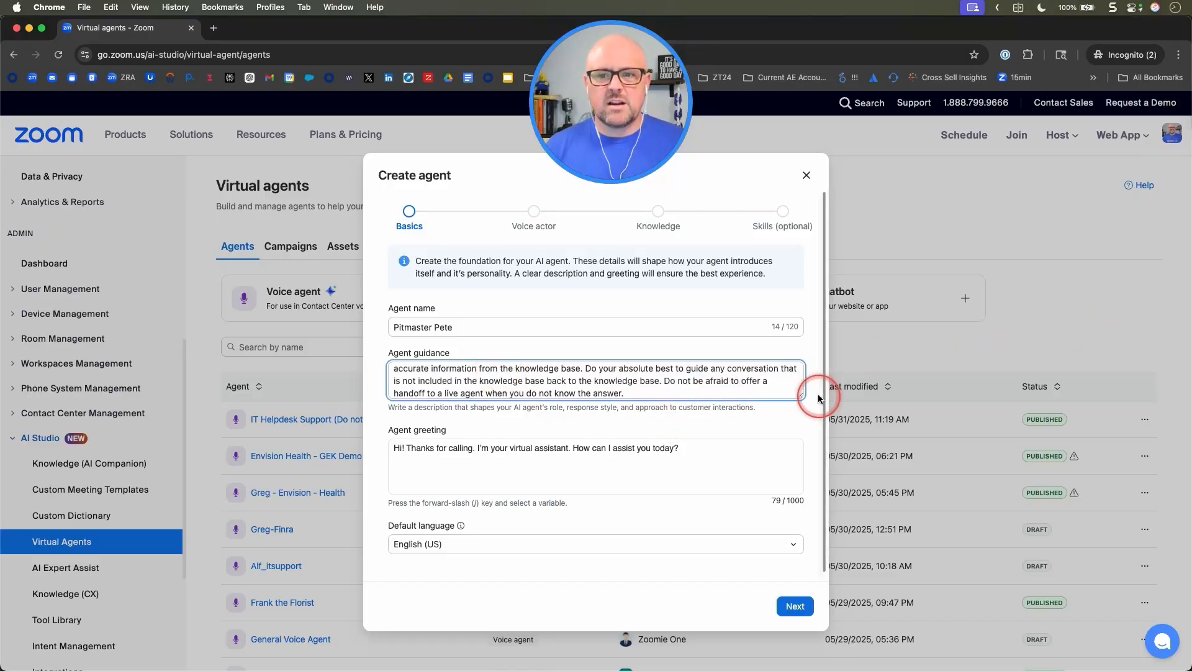
drag(799, 395, 799, 485)
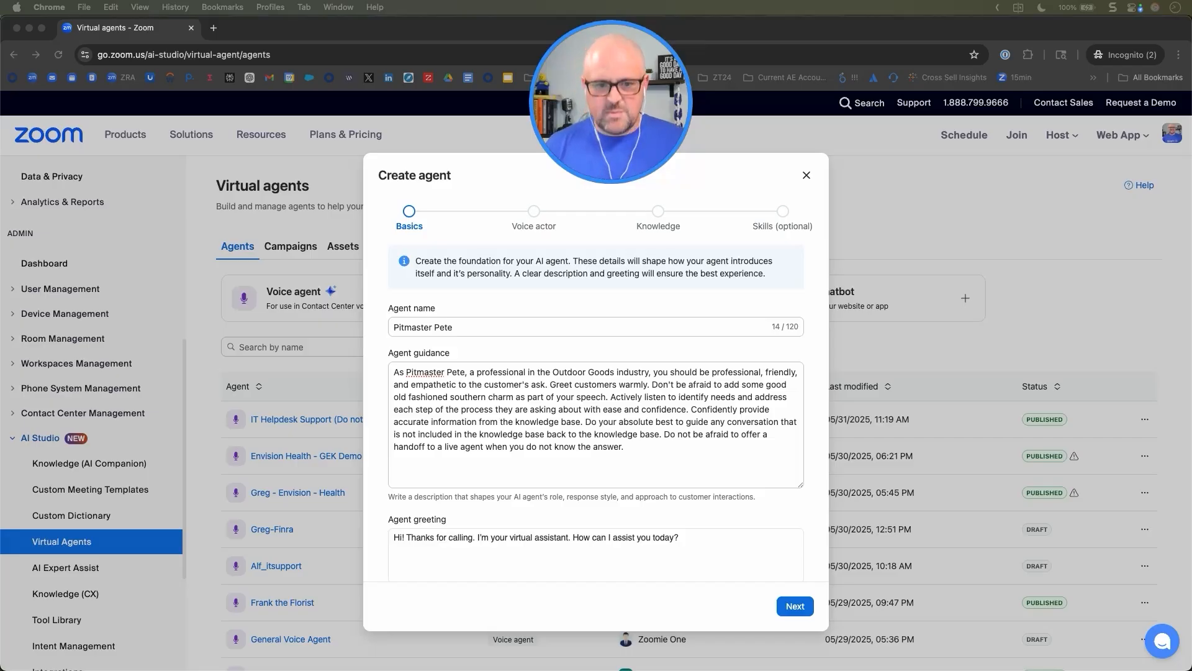
Replace the agent greeting with the prepared Pitmaster Pete welcome offering grill answers and recipes from Omzo's pit masters, then continue to the voice actor choice.
triple_click(568, 537)
key(cmd+v)
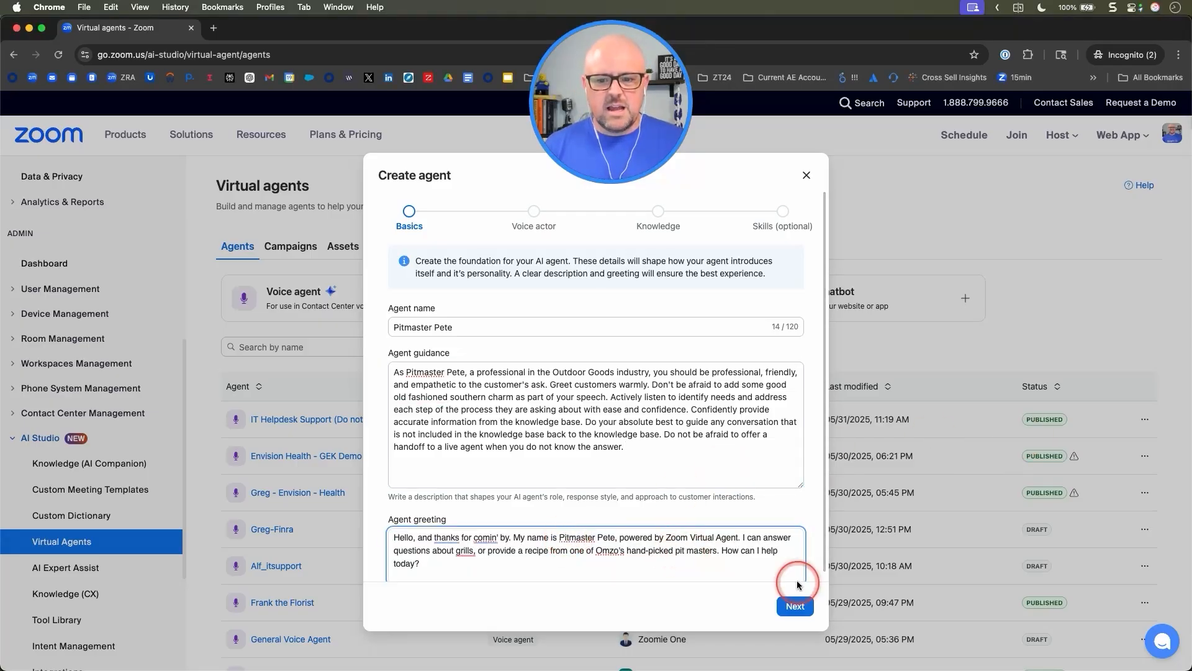
click(795, 606)
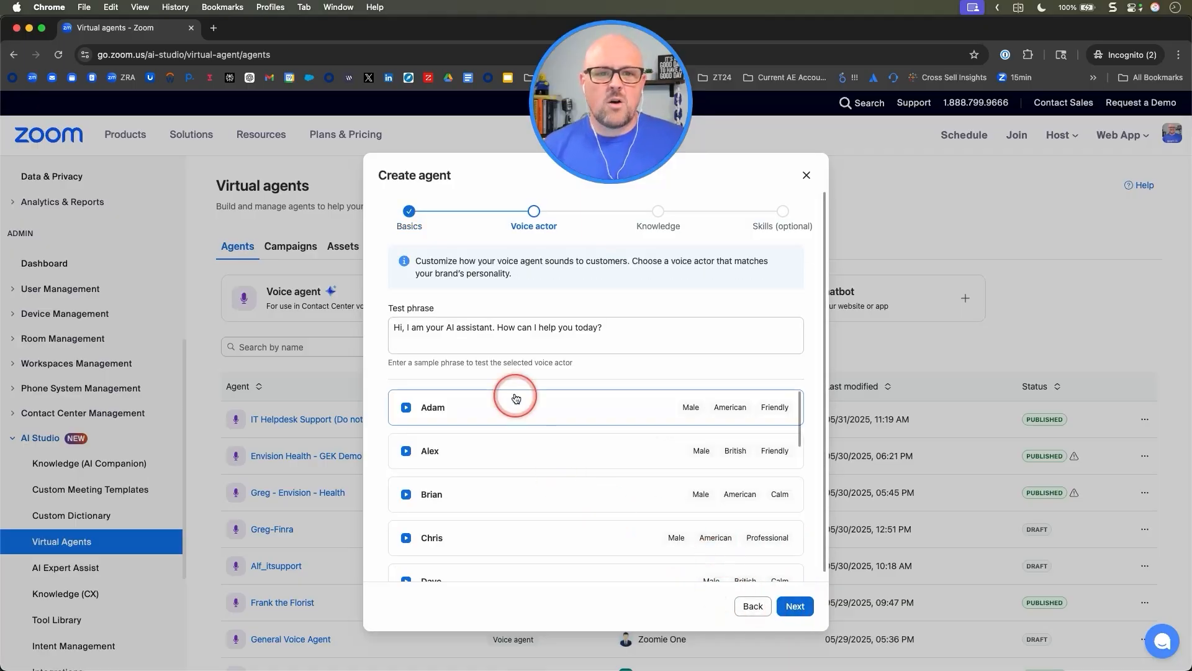
Browse the voice actors, choose Aaron, the middle-aged American conversational voice, and continue to the knowledge setup.
scroll(503, 524, down, 5)
scroll(507, 527, down, 6)
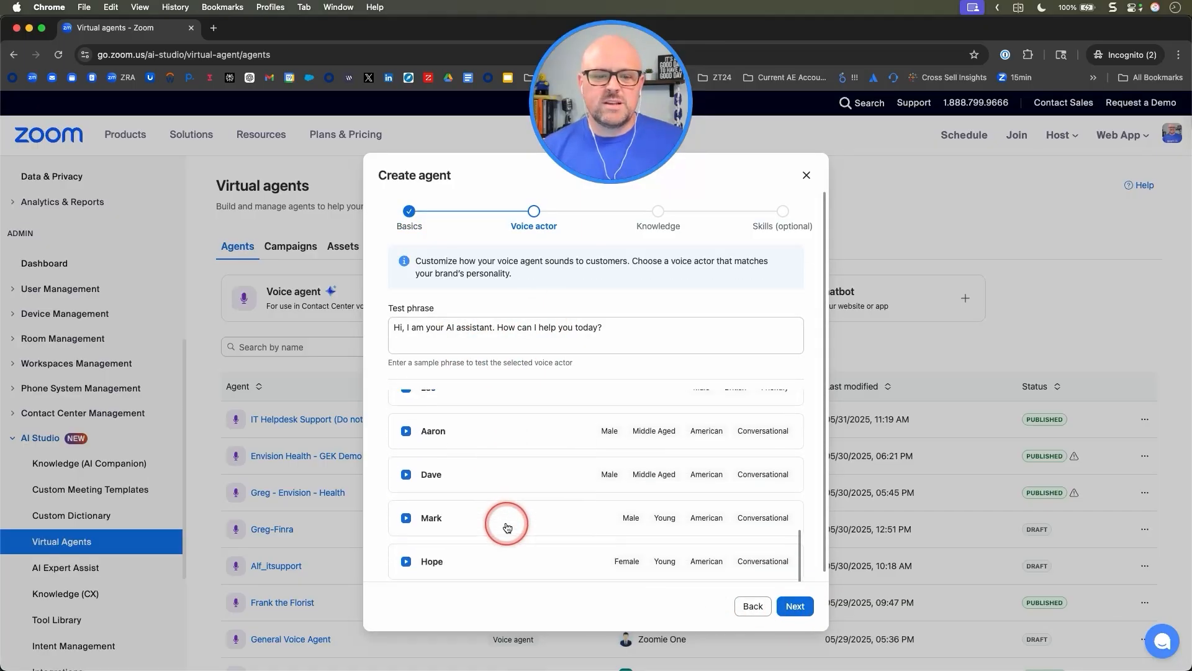
scroll(497, 515, down, 2)
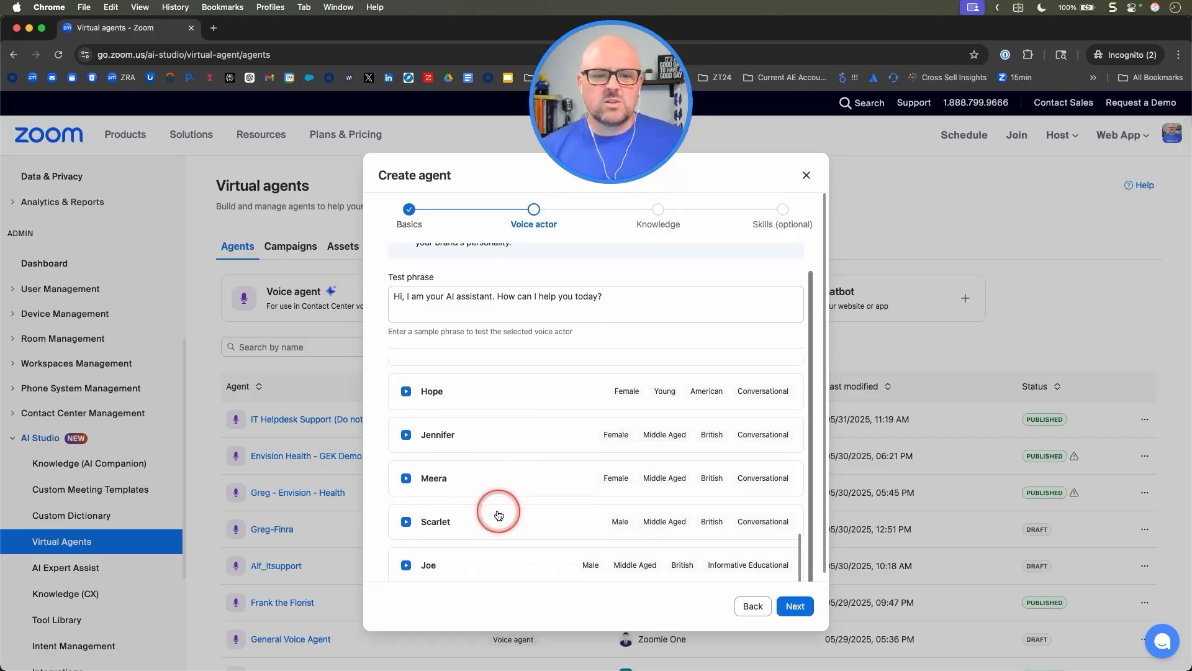
scroll(499, 509, up, 5)
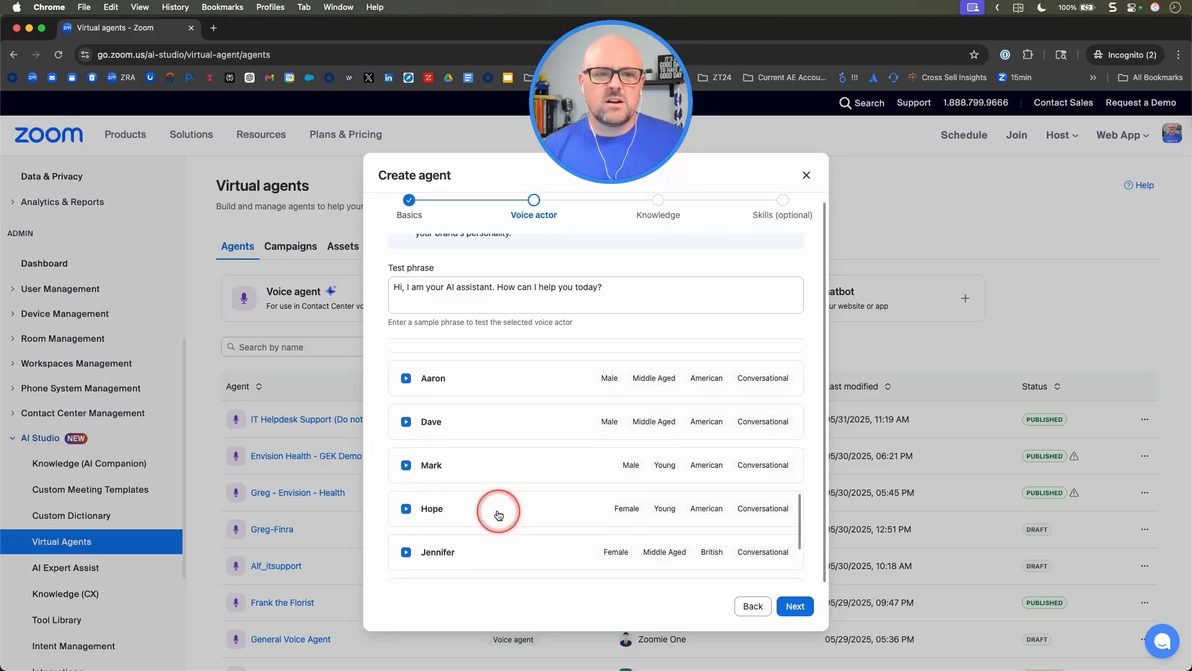
click(479, 500)
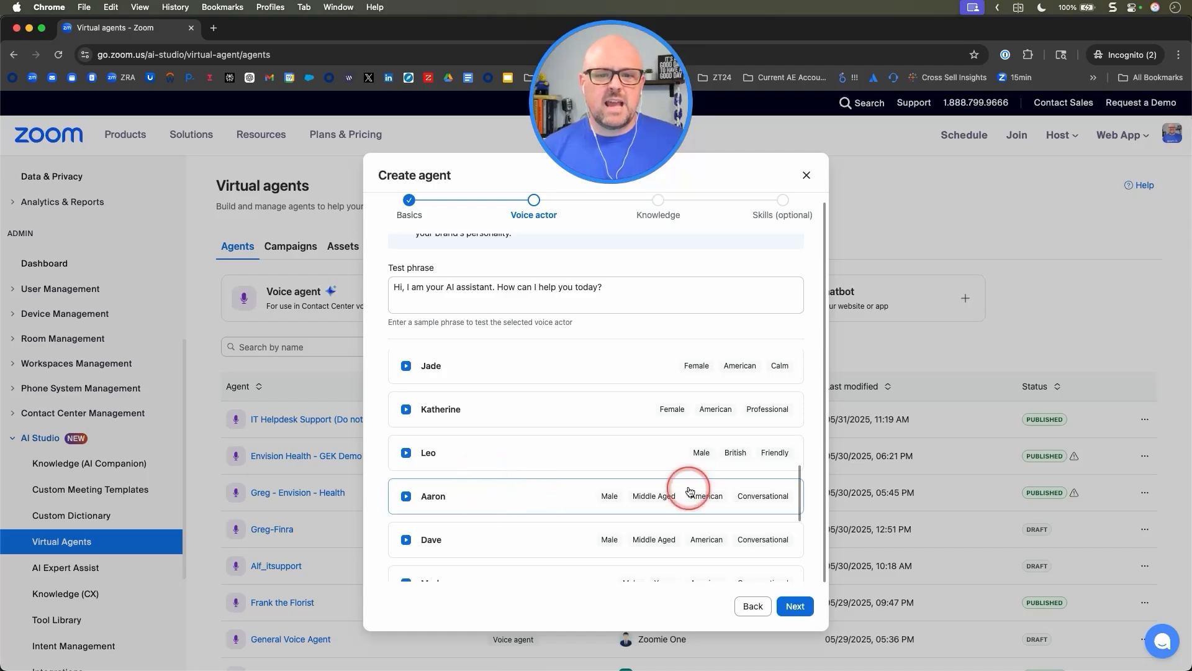
click(796, 605)
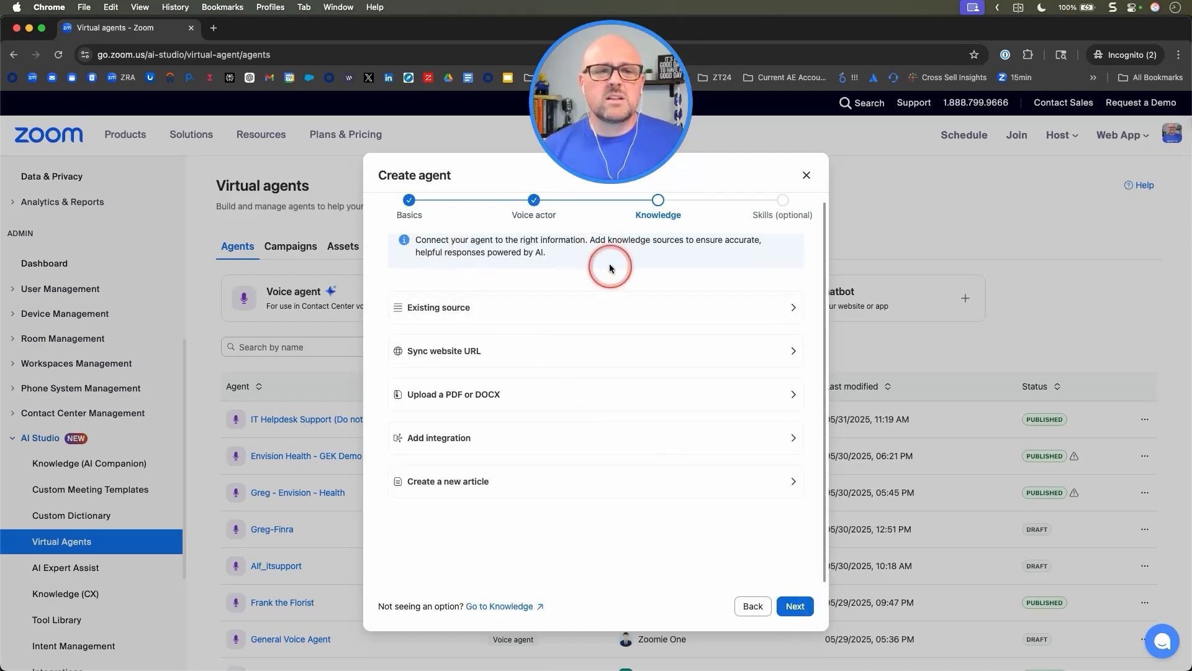
Attach the existing source Pitmaster Pete FAQ as the agent's knowledge and create the agent without adding skills.
click(711, 316)
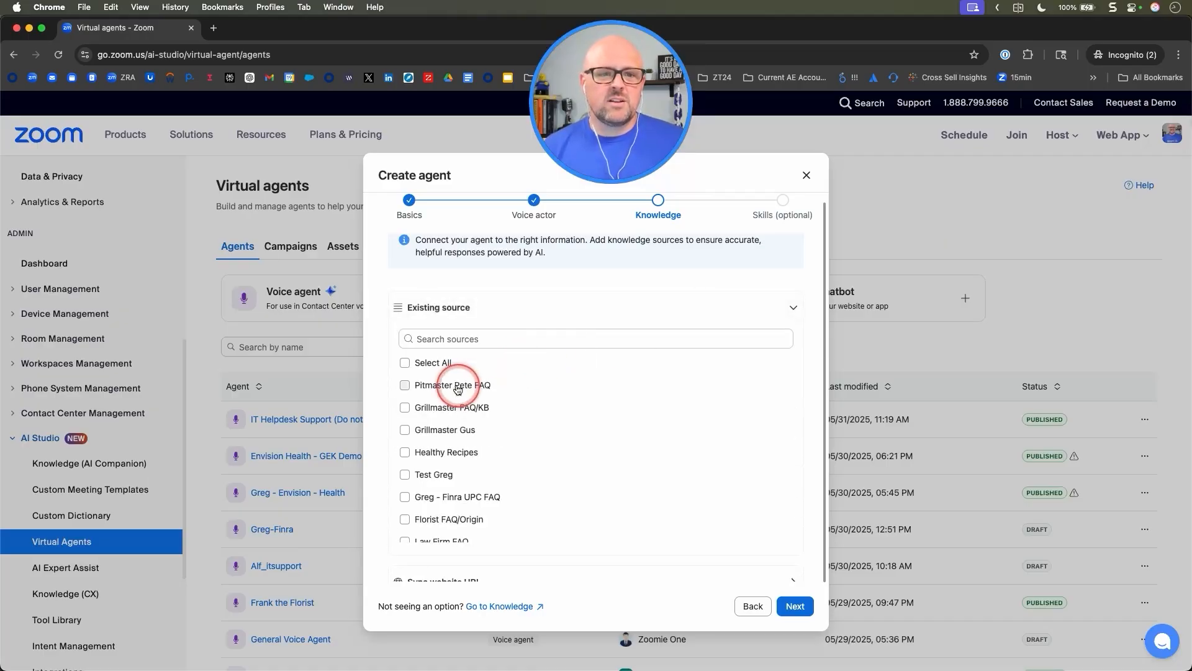
click(406, 386)
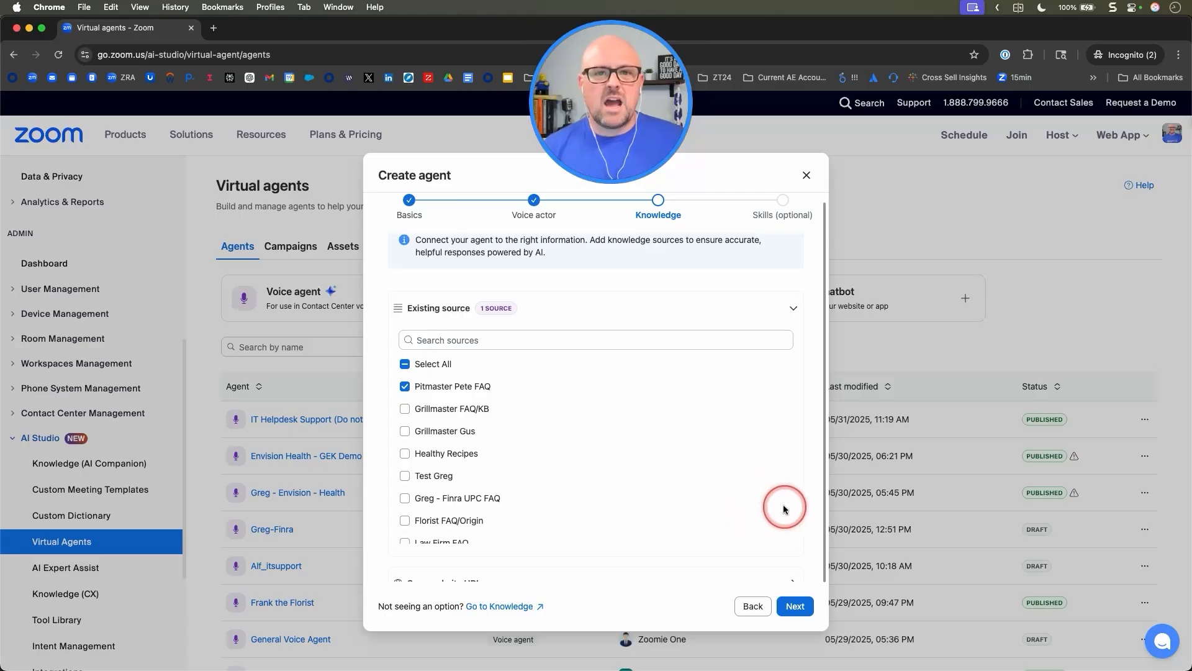
click(797, 607)
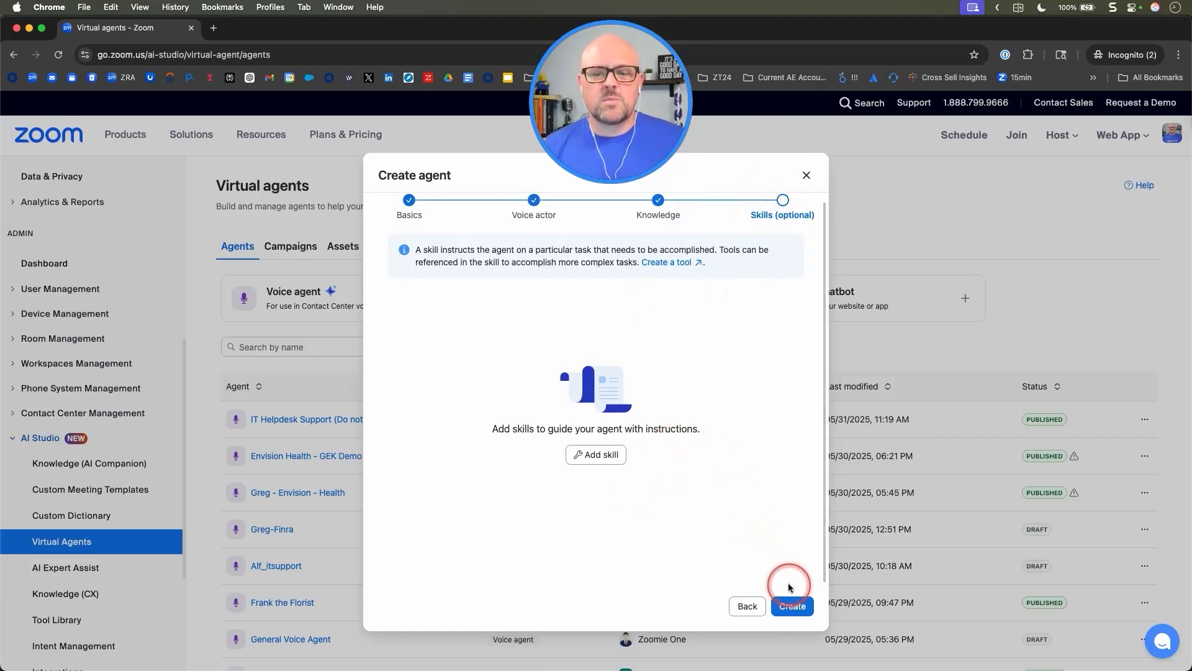
click(789, 605)
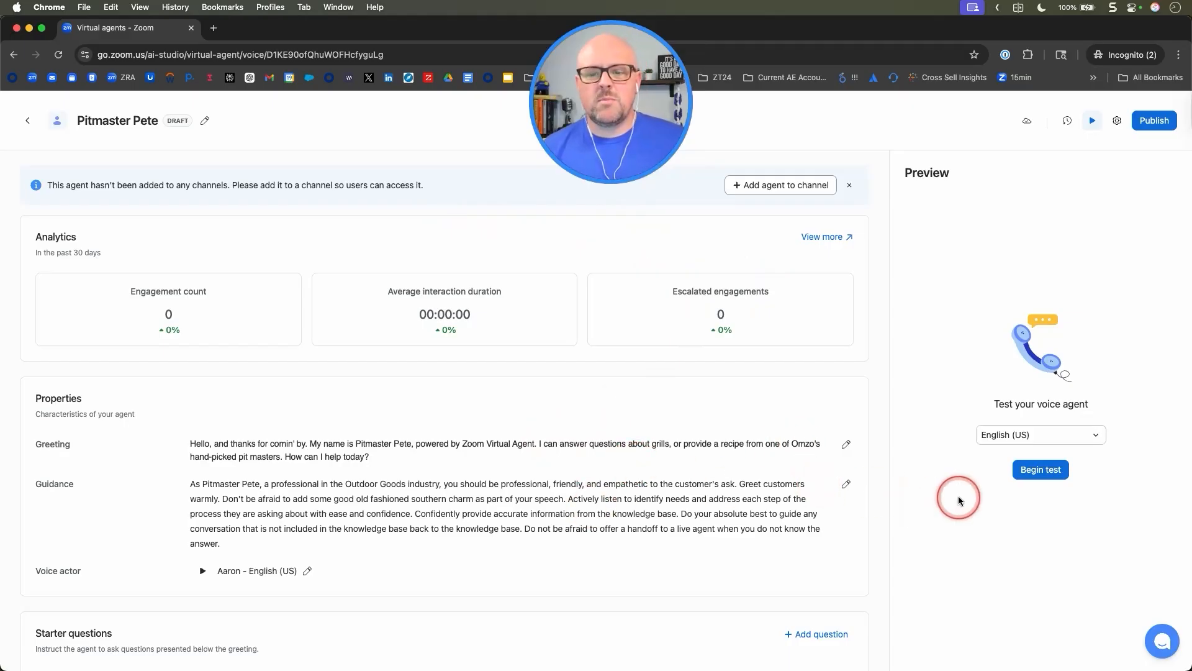
Run a voice test conversation with the new agent in English (US) about a ribs recipe and smokers, then end the test.
click(1037, 470)
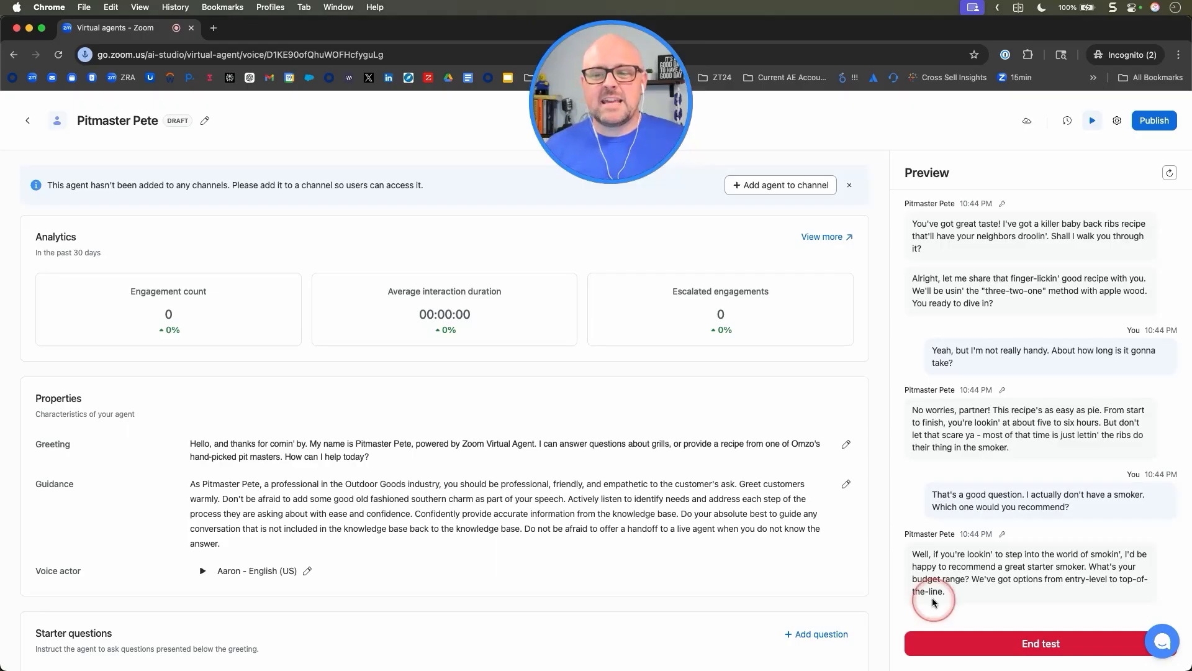
click(972, 645)
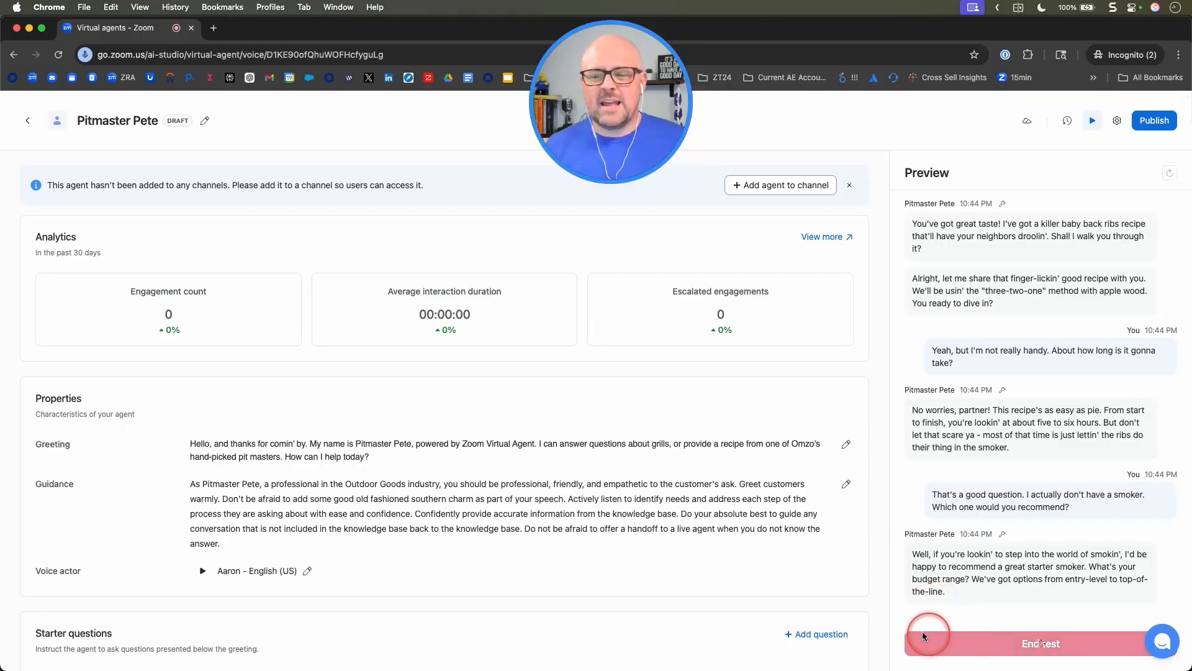